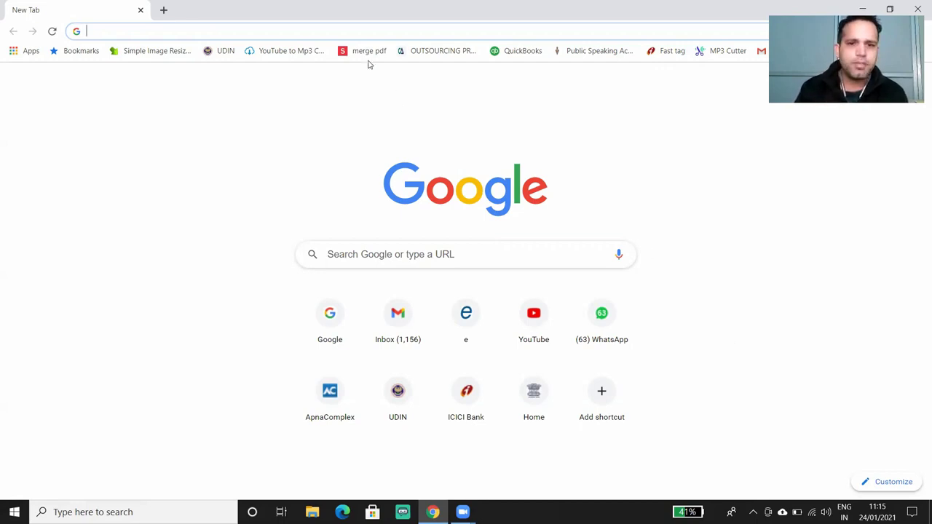
Step: Search Google for 'any desk', go to anydesk.com and download the AnyDesk (2).exe installer
left_click(350, 32)
type("any")
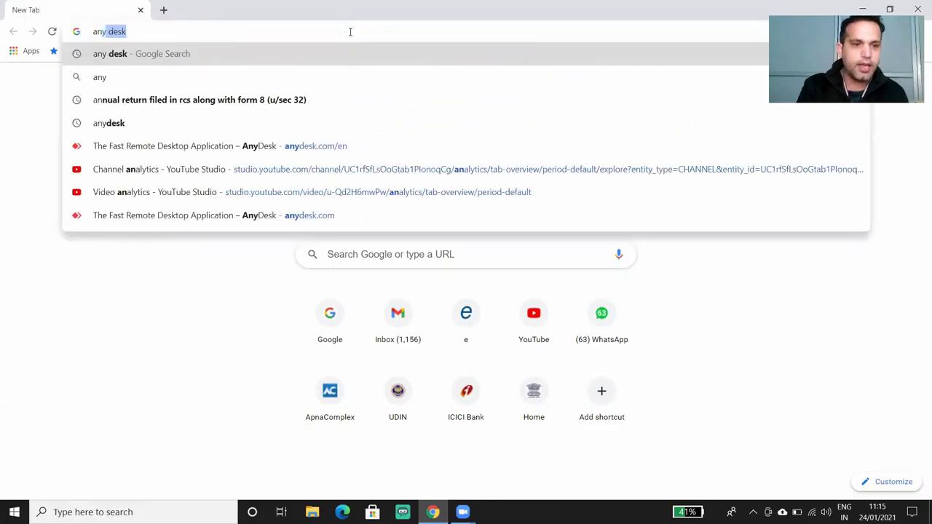
key("Return")
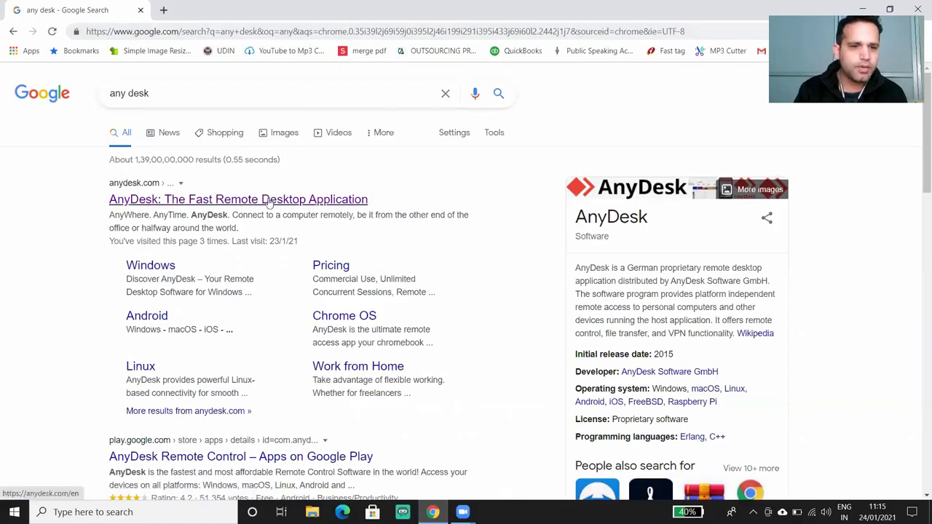
left_click(269, 200)
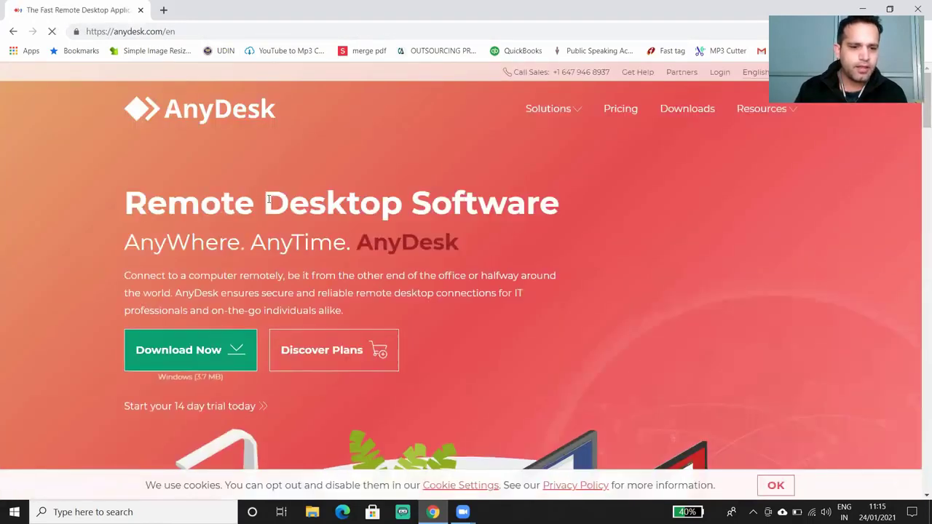
left_click(202, 357)
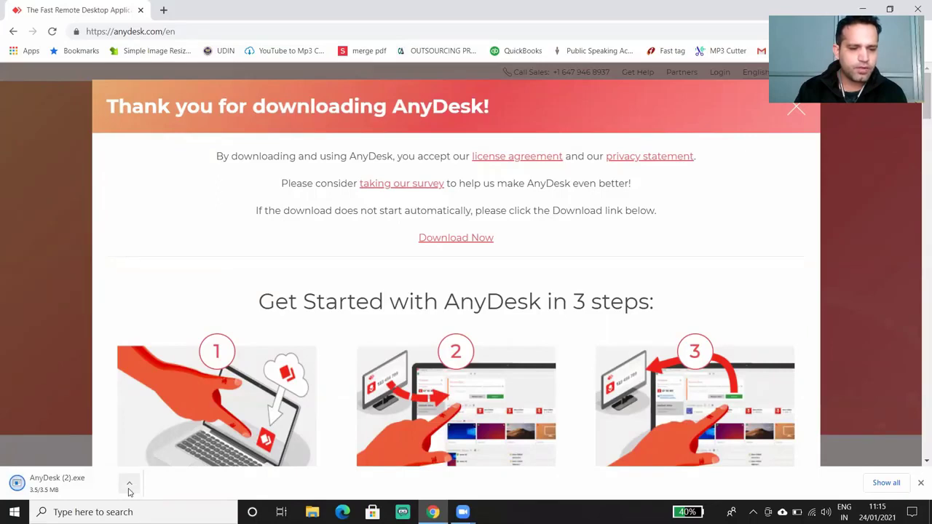
left_click(129, 486)
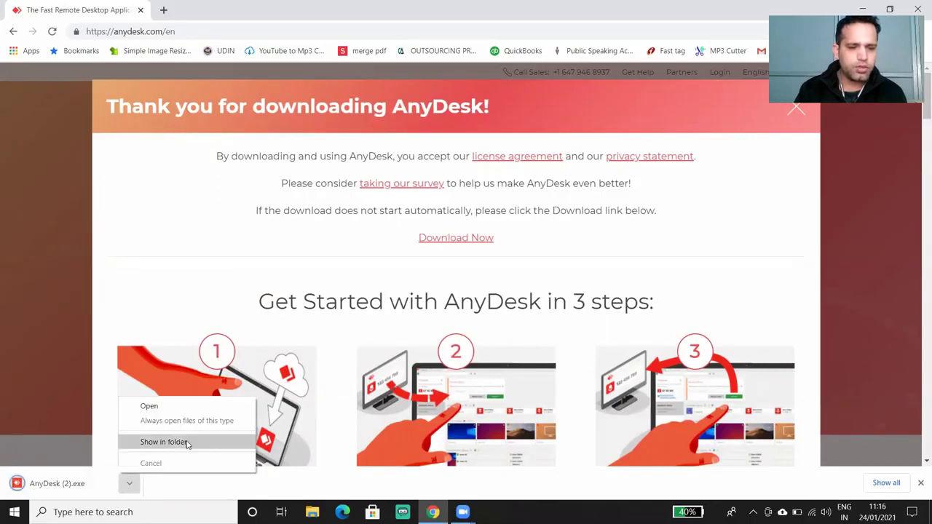
Step: Run AnyDesk (2) from the Downloads folder via the download's Show in folder option
left_click(164, 442)
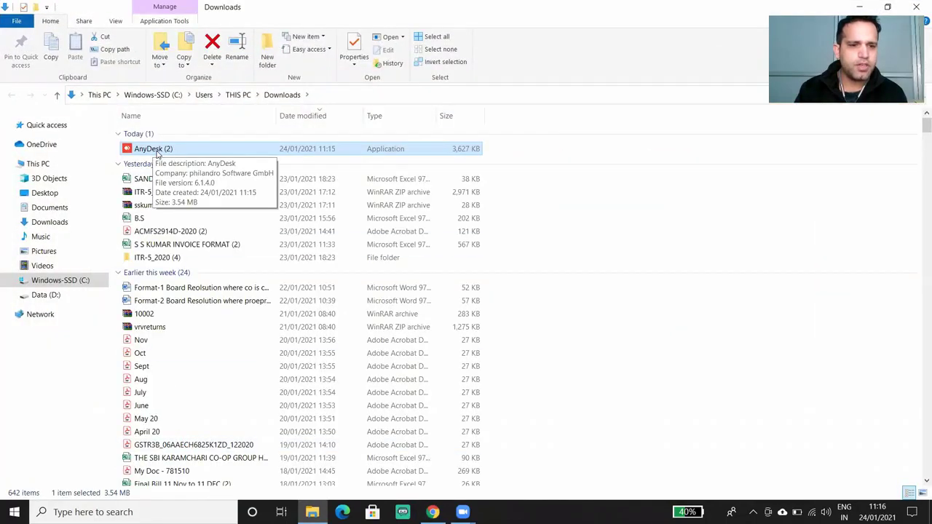
double_click(157, 149)
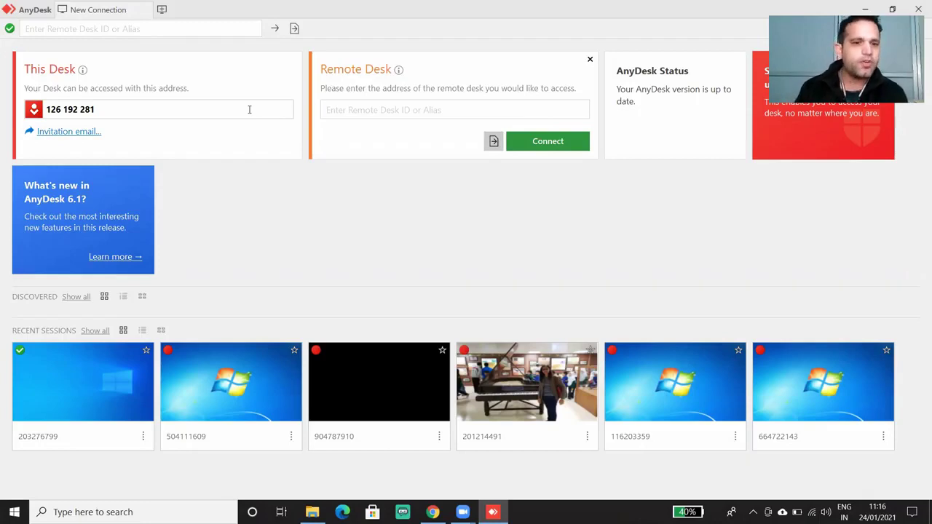
left_click(97, 109)
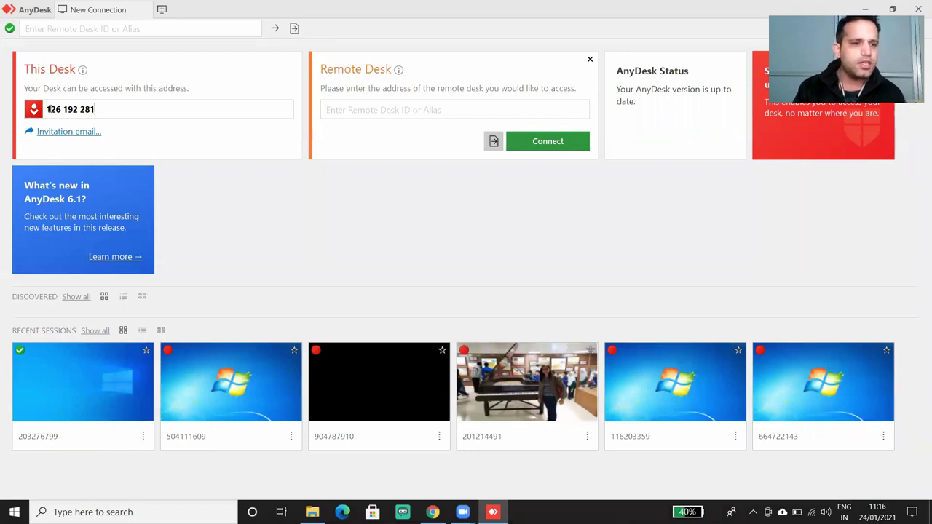
left_click_drag(46, 110, 98, 110)
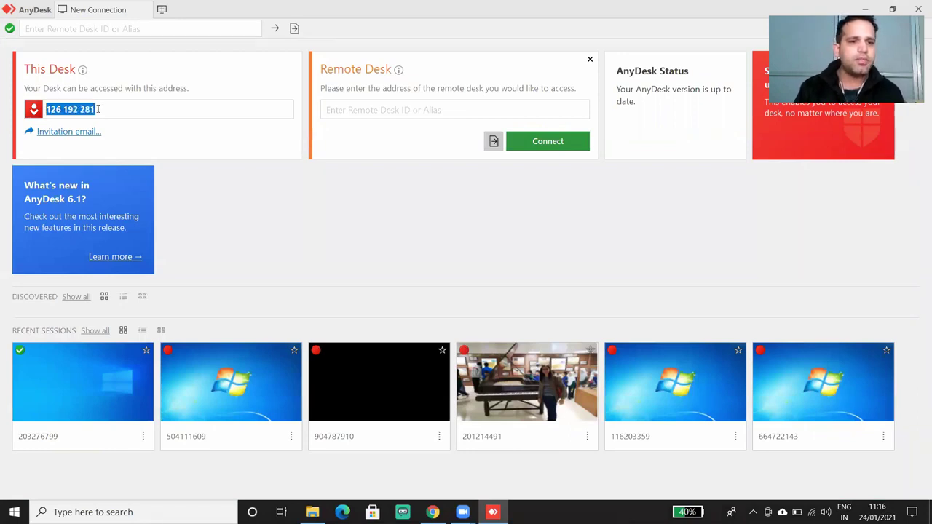
left_click(341, 109)
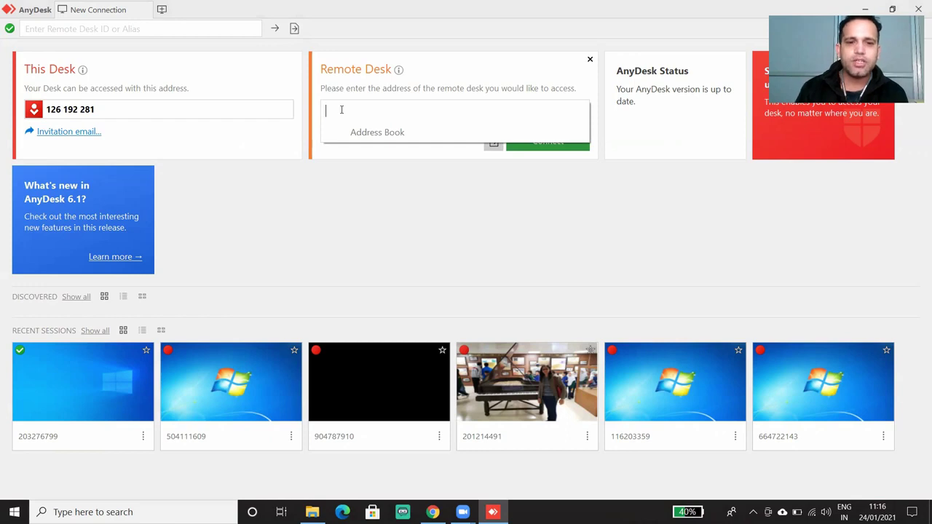
type("8")
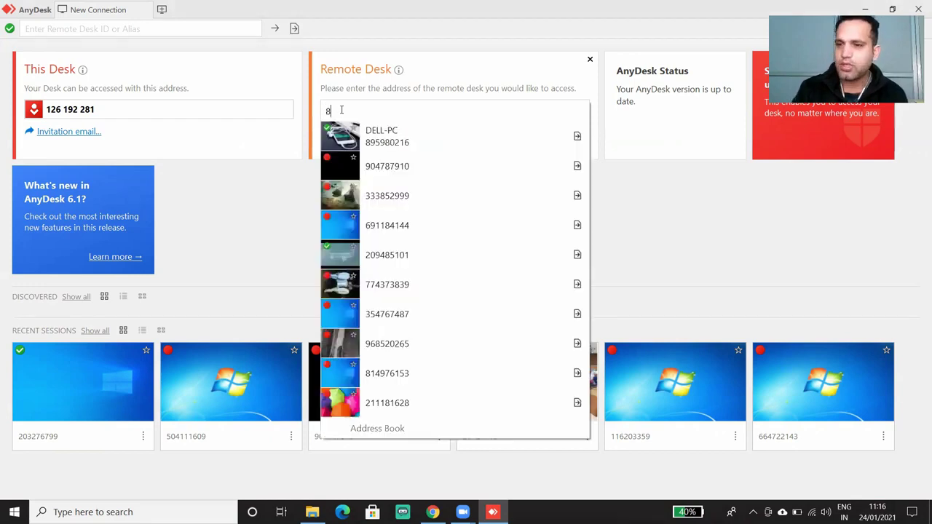
type("95")
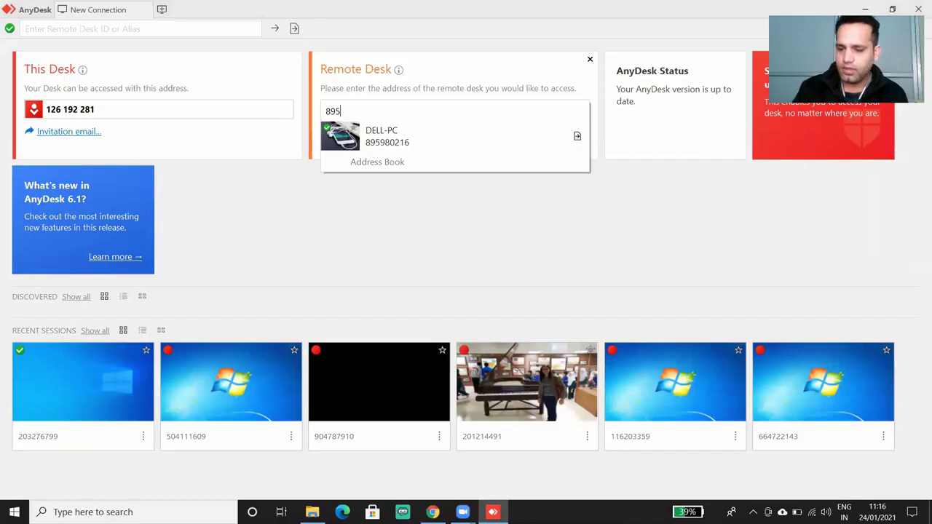
type("980216")
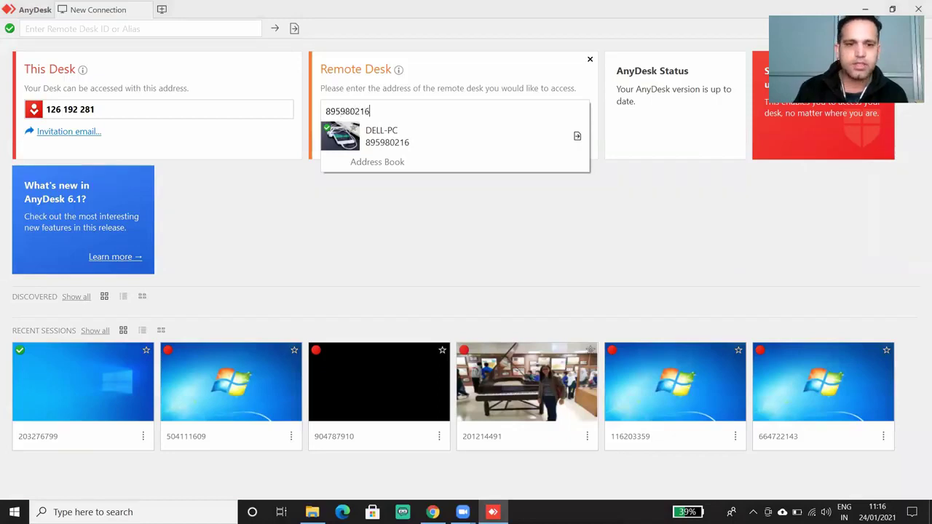
key("Return")
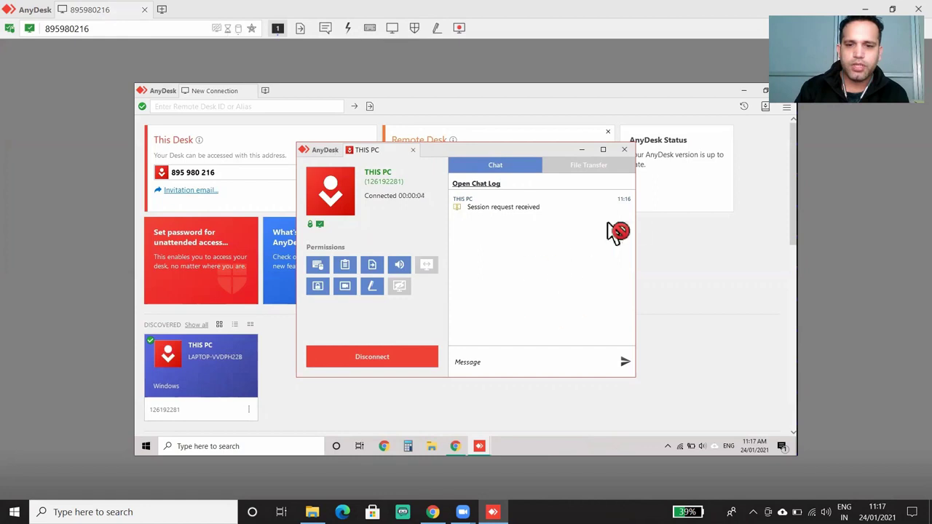
Step: On the remote PC, hide chat and AnyDesk, search 'kotak mahindra login' in a new tab, open the ad
left_click(582, 153)
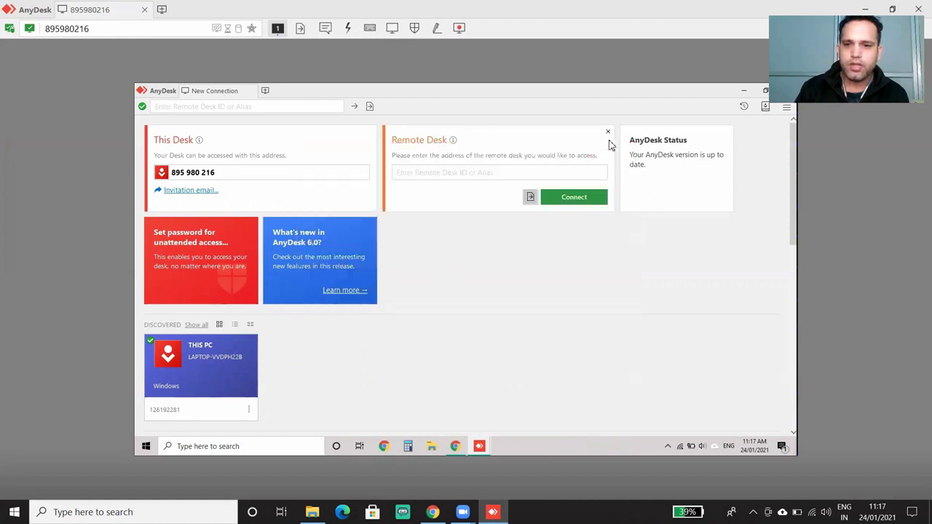
left_click(742, 92)
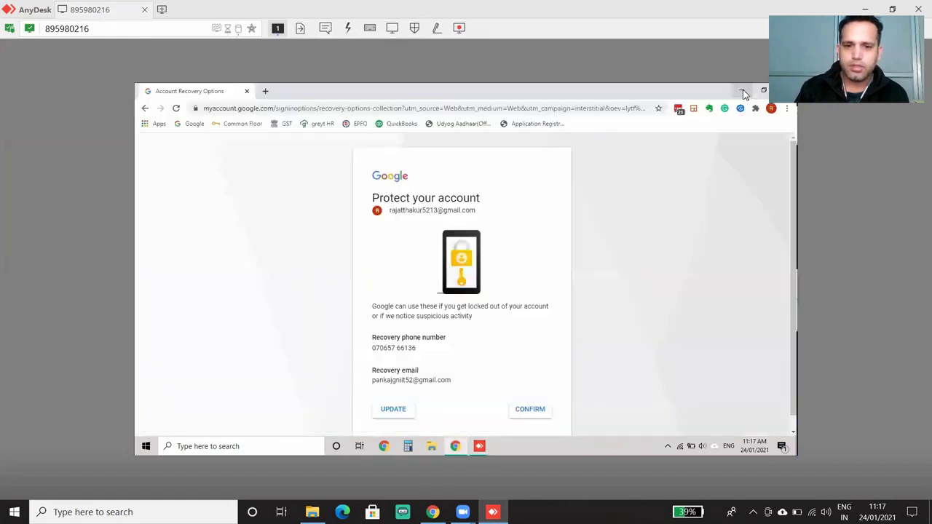
left_click(265, 91)
left_click(268, 107)
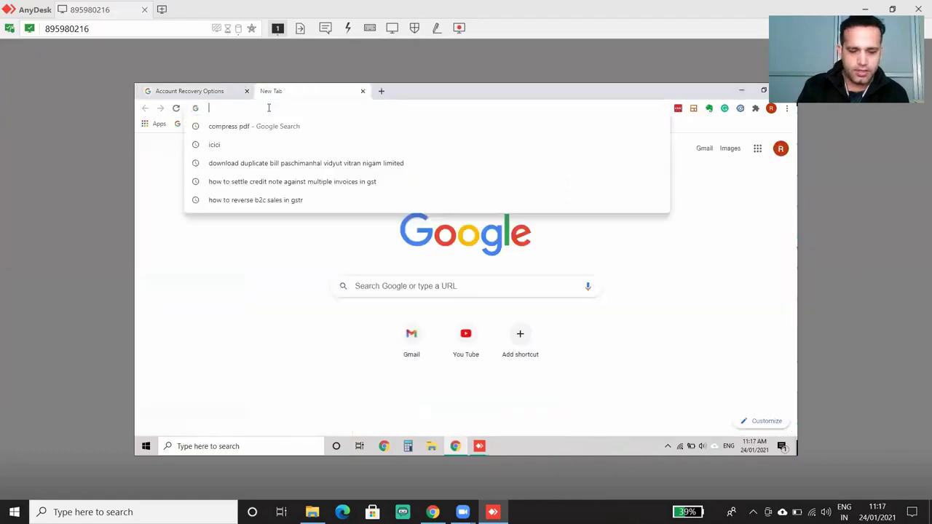
type("goo")
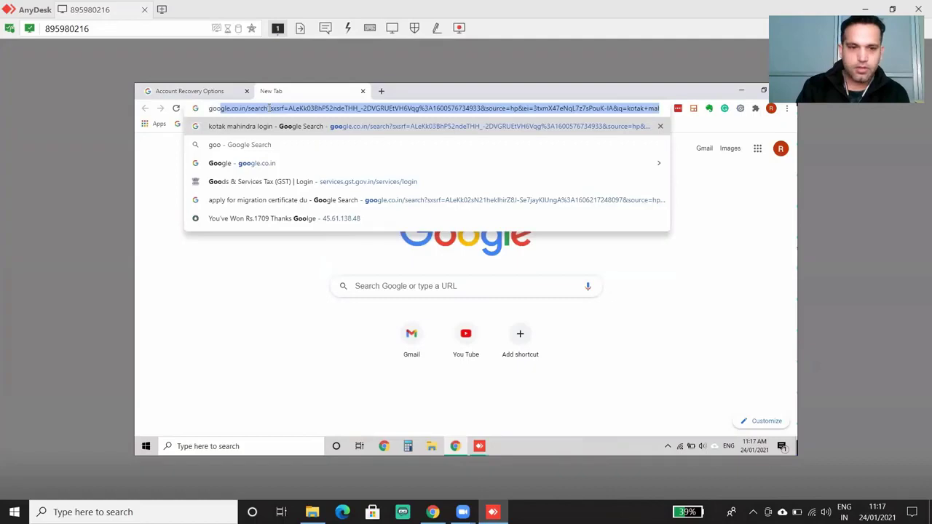
key("Return")
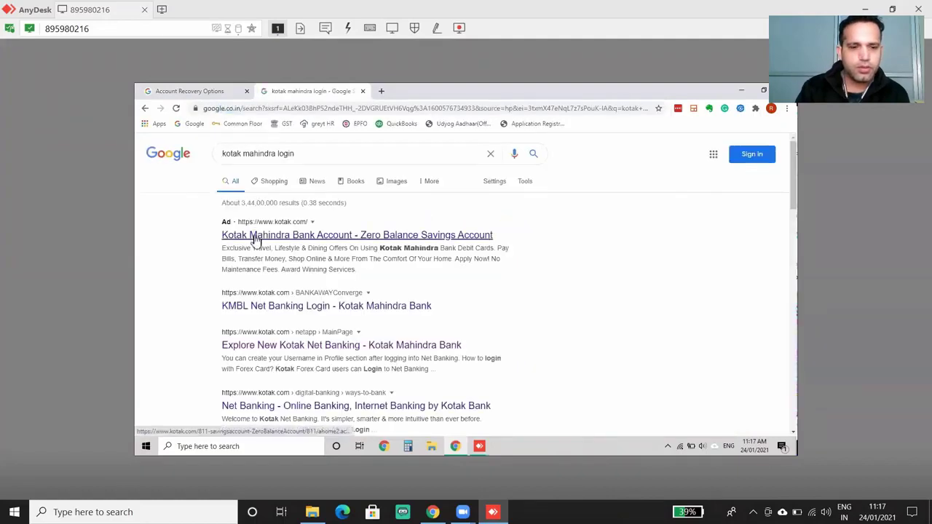
left_click(254, 236)
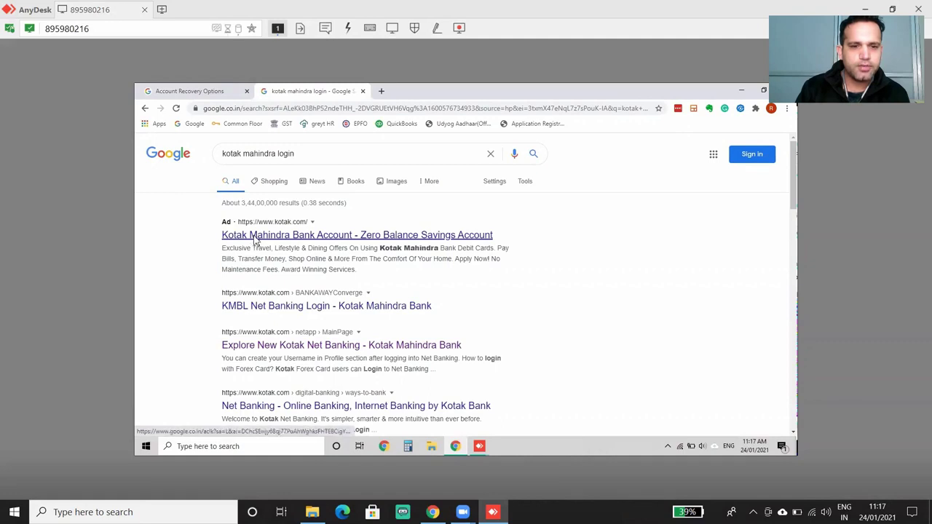
left_click(433, 447)
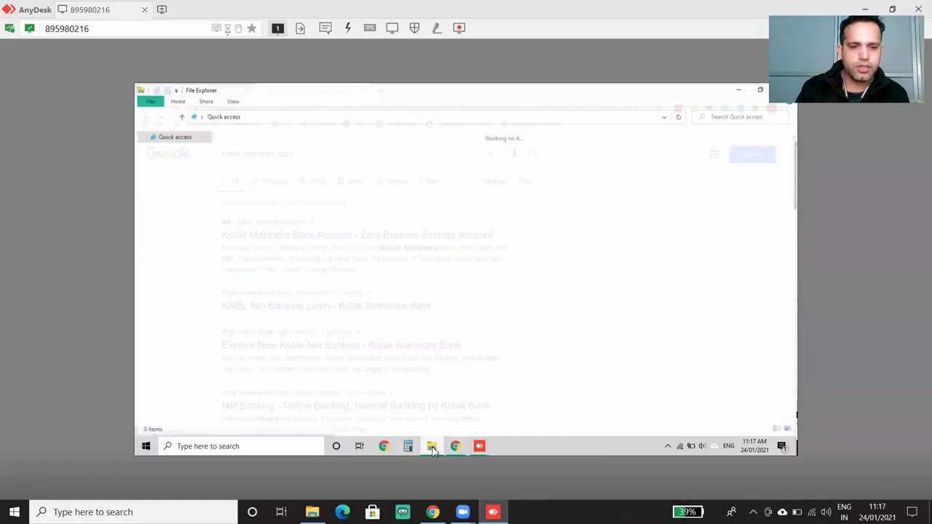
left_click(182, 323)
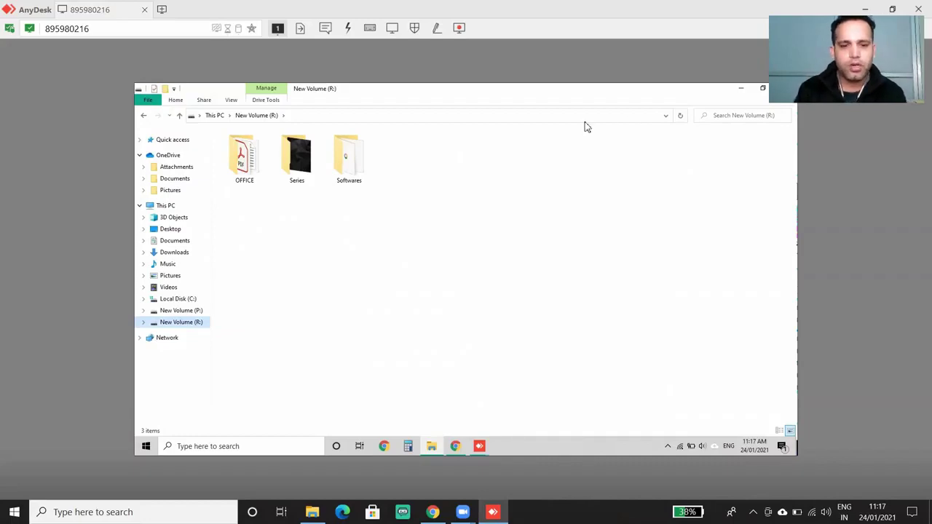
left_click(478, 446)
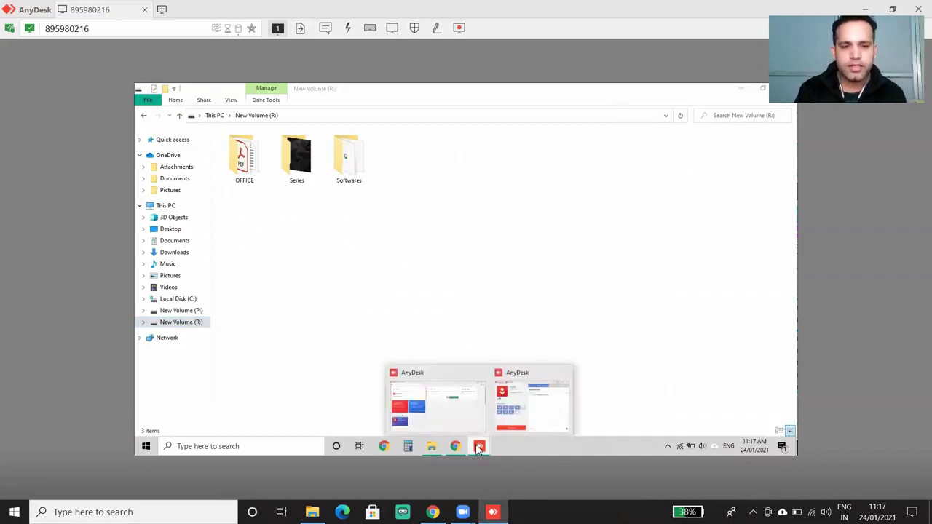
left_click(463, 402)
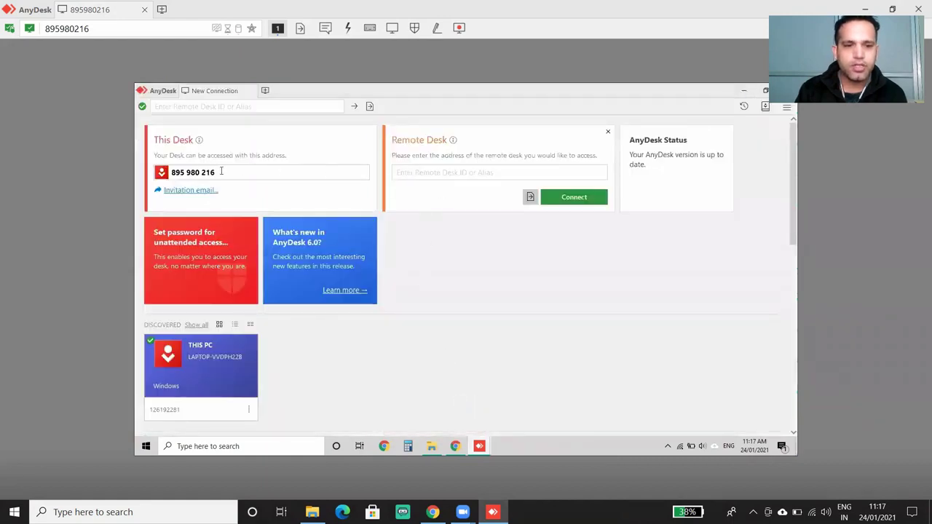
left_click_drag(221, 172, 164, 173)
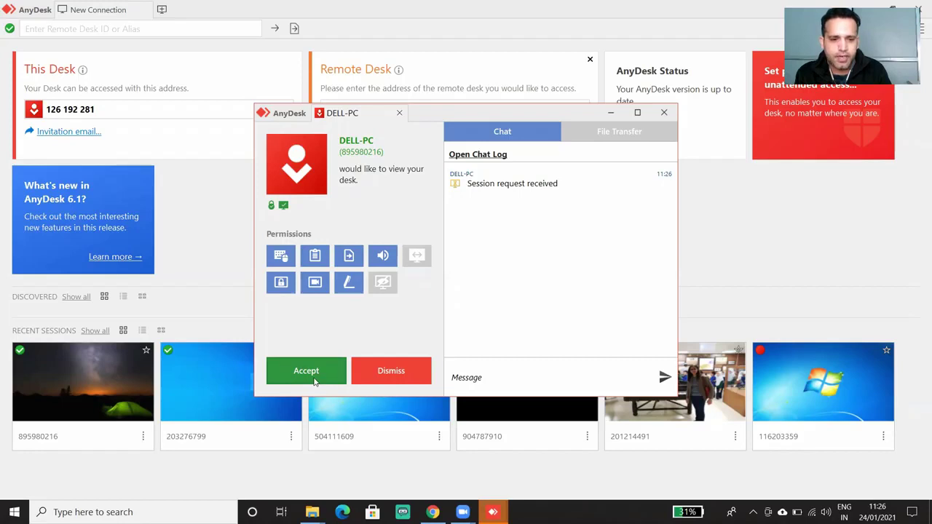
Step: Accept DELL-PC's incoming session request and minimize the session window
left_click(314, 379)
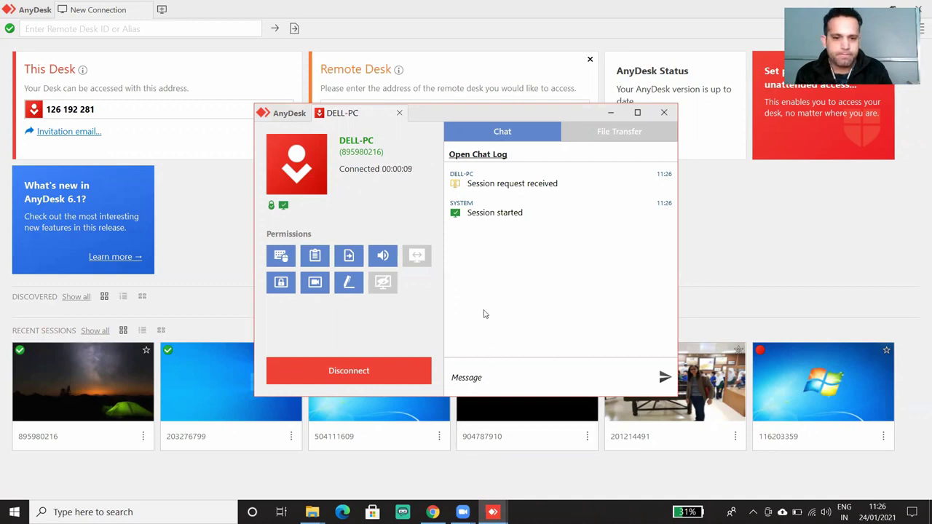
left_click(611, 112)
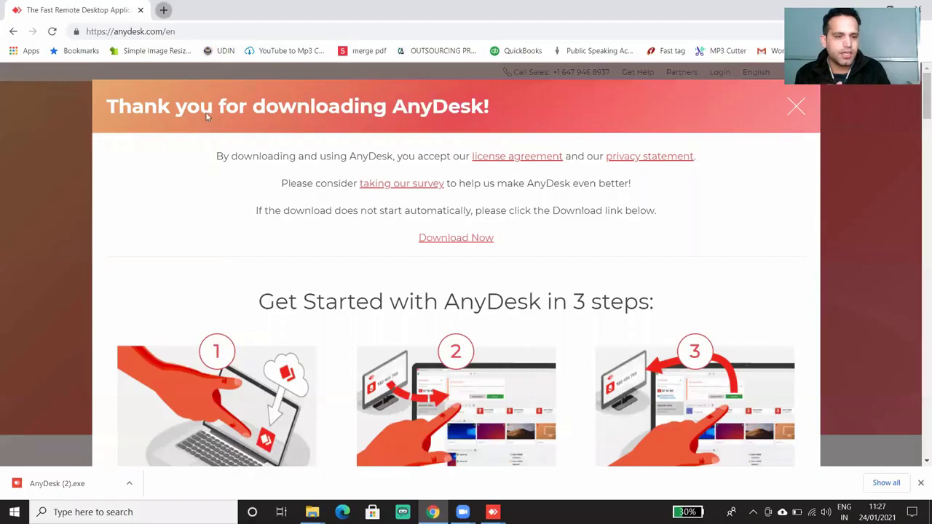
Step: Open a new Chrome tab on the Google start page with Ctrl+T
key("ctrl+t")
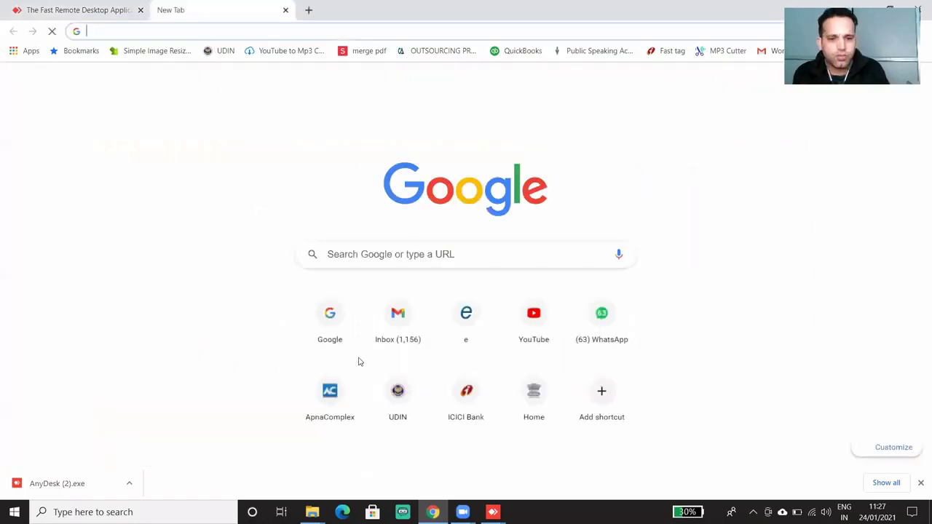